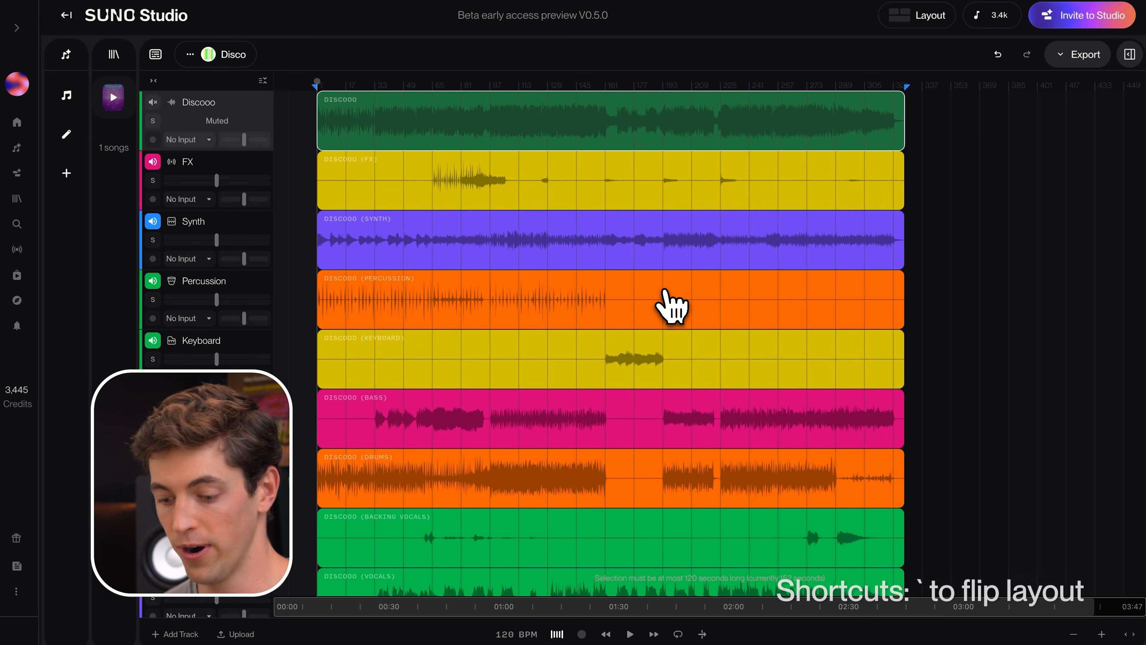
Step: Collapse the creation, library and clip settings panels so the timeline fills the workspace
{"action": "key", "text": "grave"}
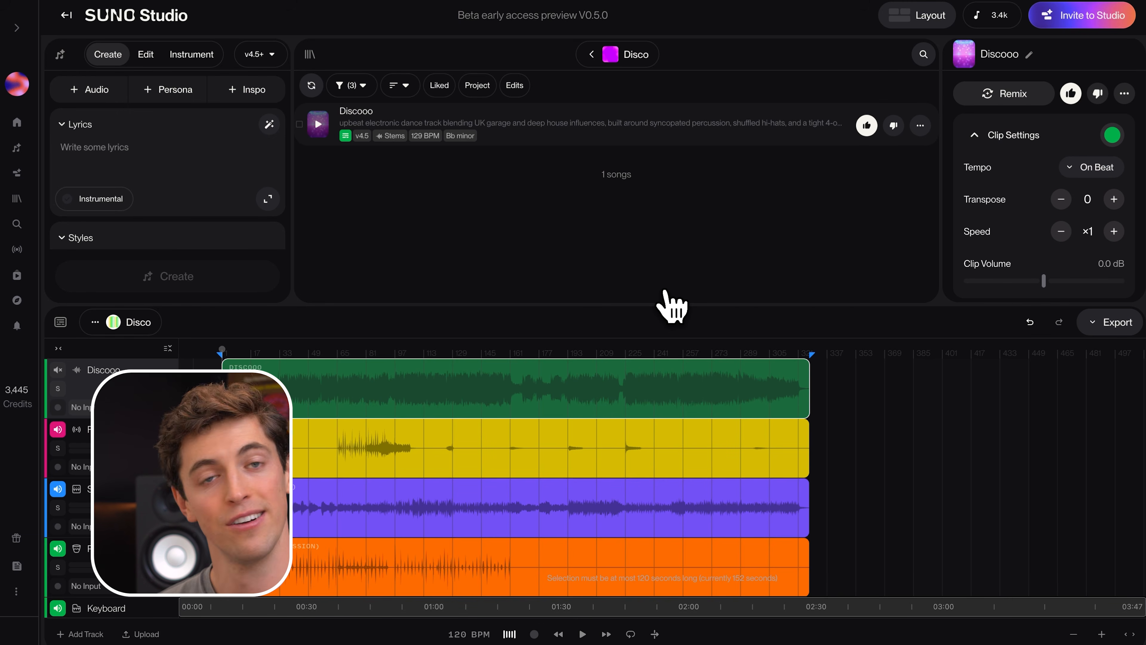
{"action": "key", "text": "grave"}
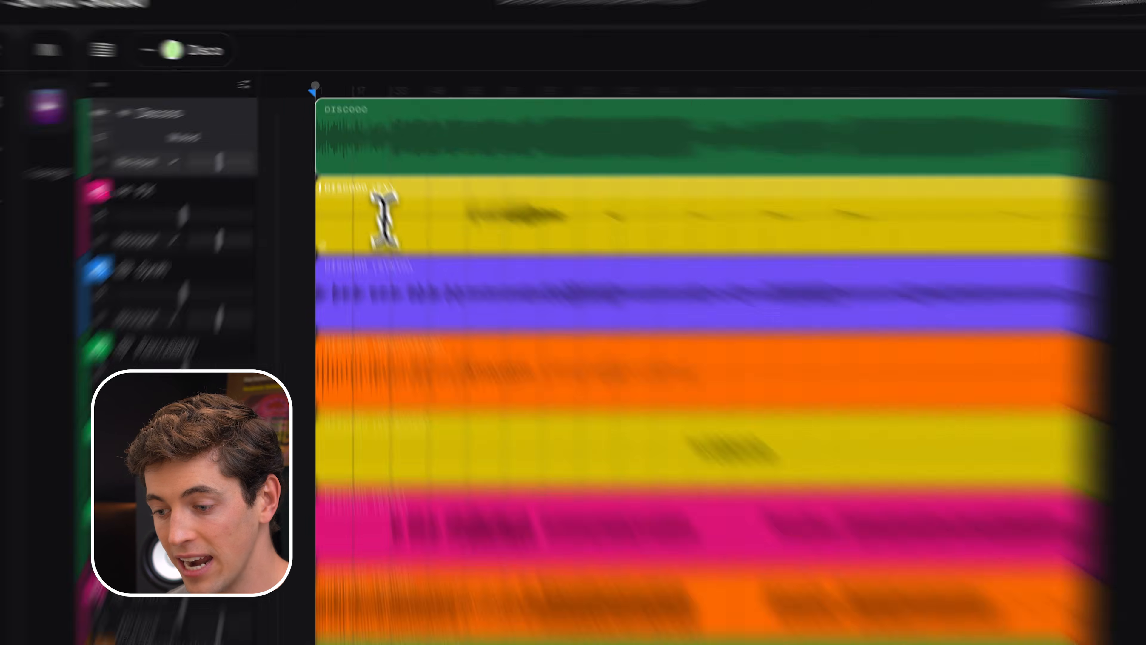
Step: Place the playhead at several positions along the FX clip and briefly play the song from around bar 120
{"action": "left_click", "coordinate": [364, 180]}
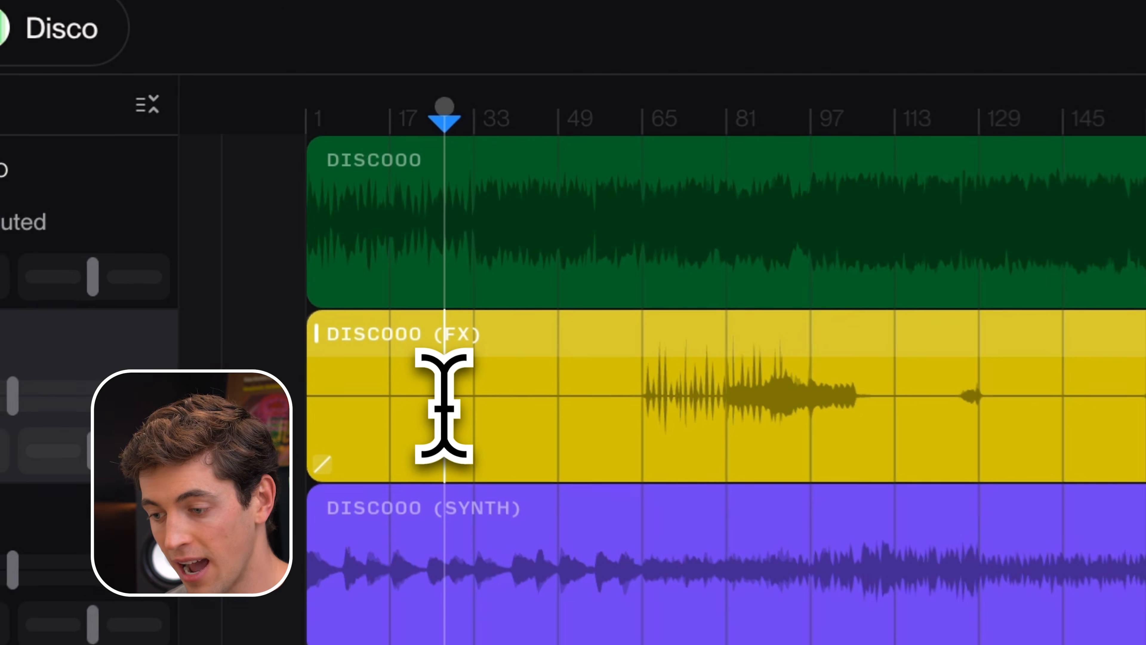
{"action": "left_click", "coordinate": [472, 182]}
{"action": "left_click", "coordinate": [929, 406]}
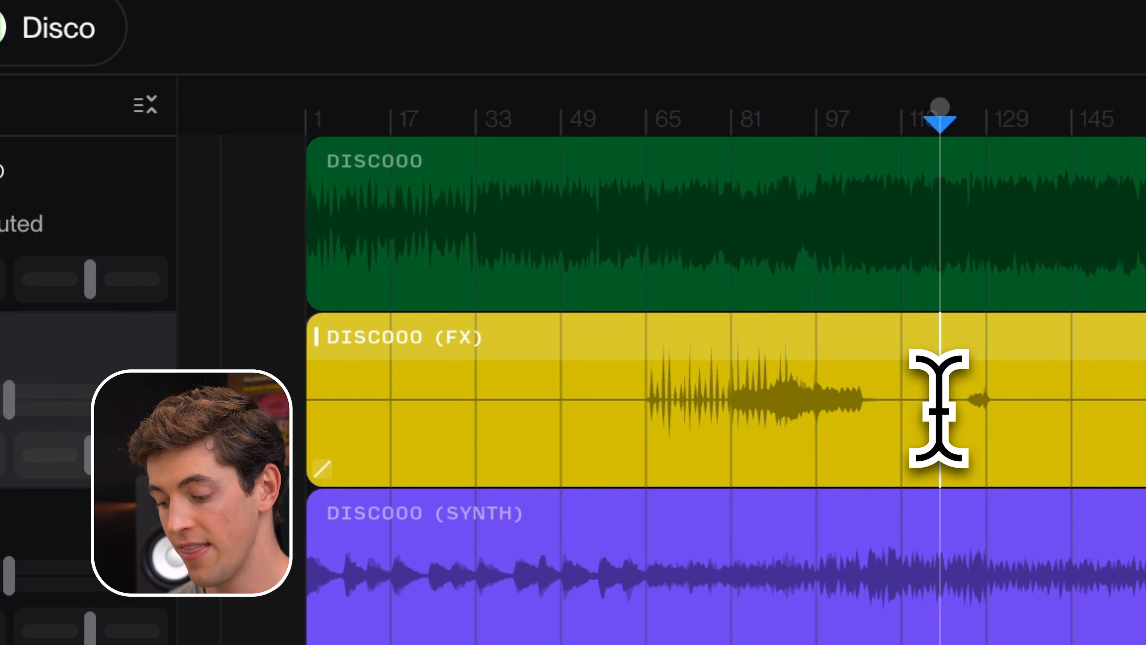
{"action": "key", "text": "space"}
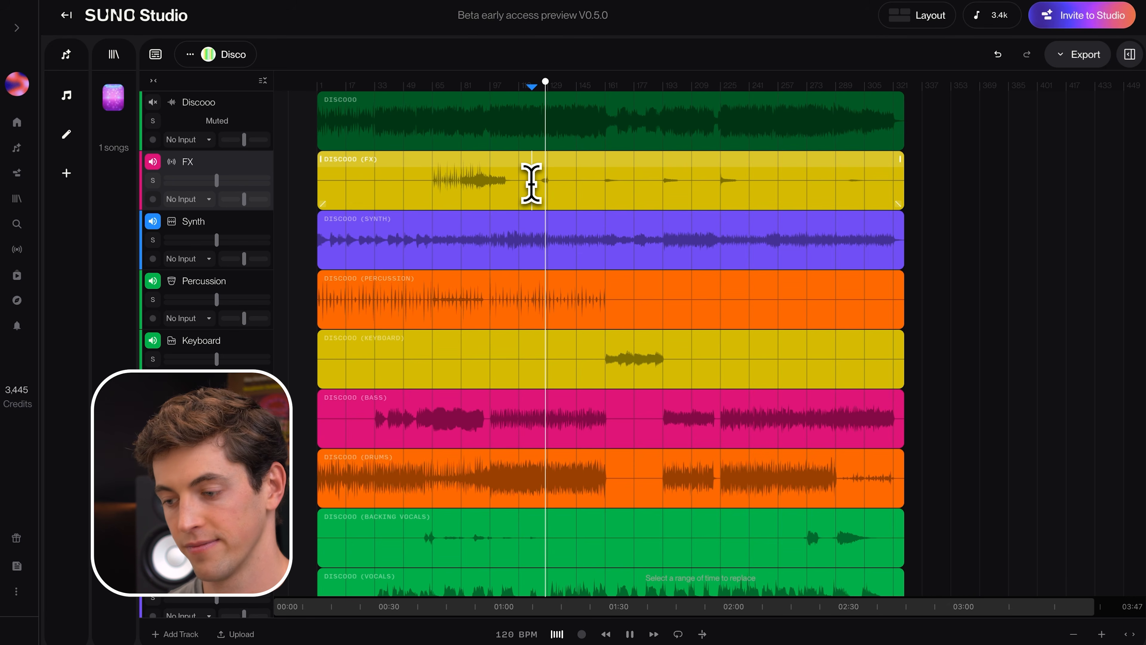
{"action": "key", "text": "space"}
{"action": "left_click", "coordinate": [457, 186]}
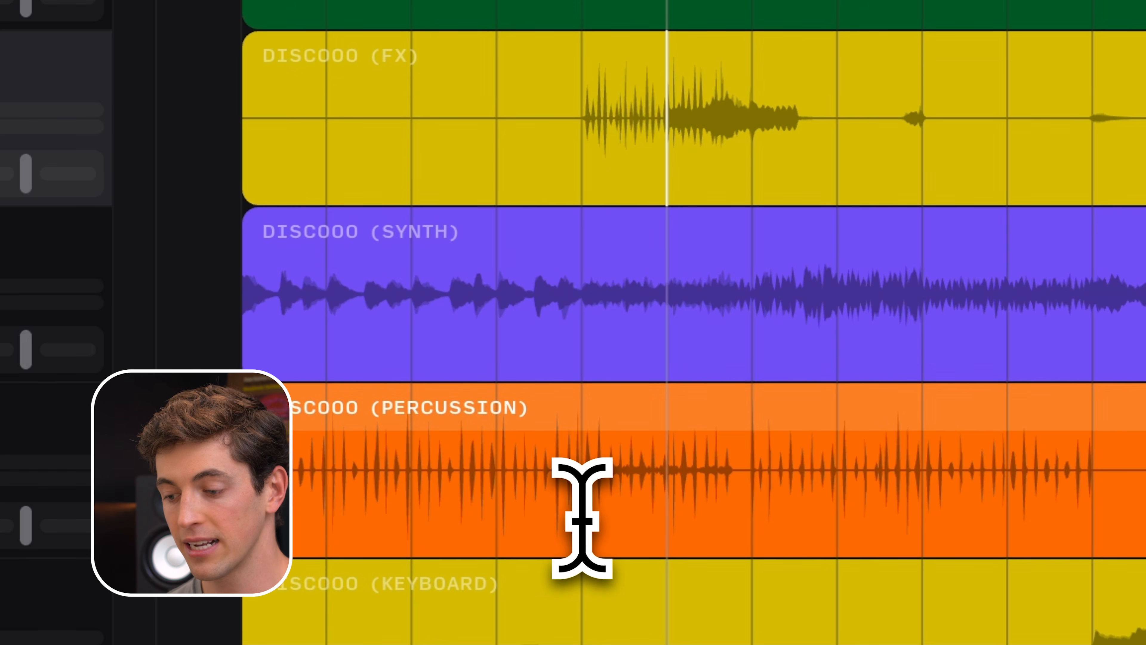
Step: Split the Percussion clip at bar 65 and again at bar 97
{"action": "left_click", "coordinate": [582, 520]}
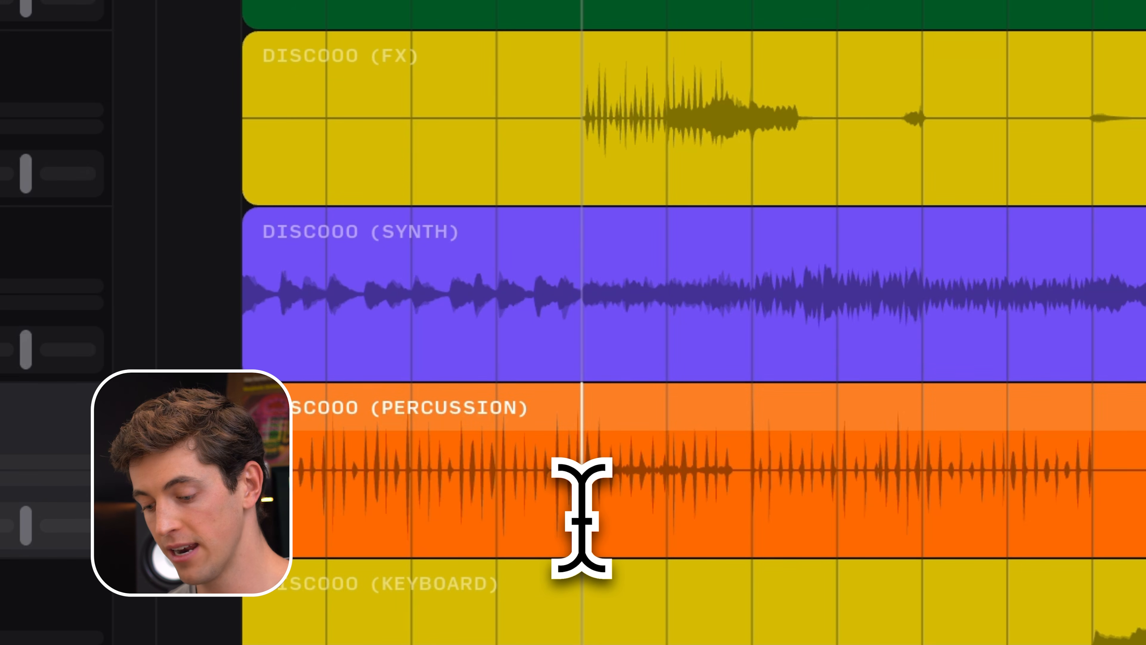
{"action": "key", "text": "super+e"}
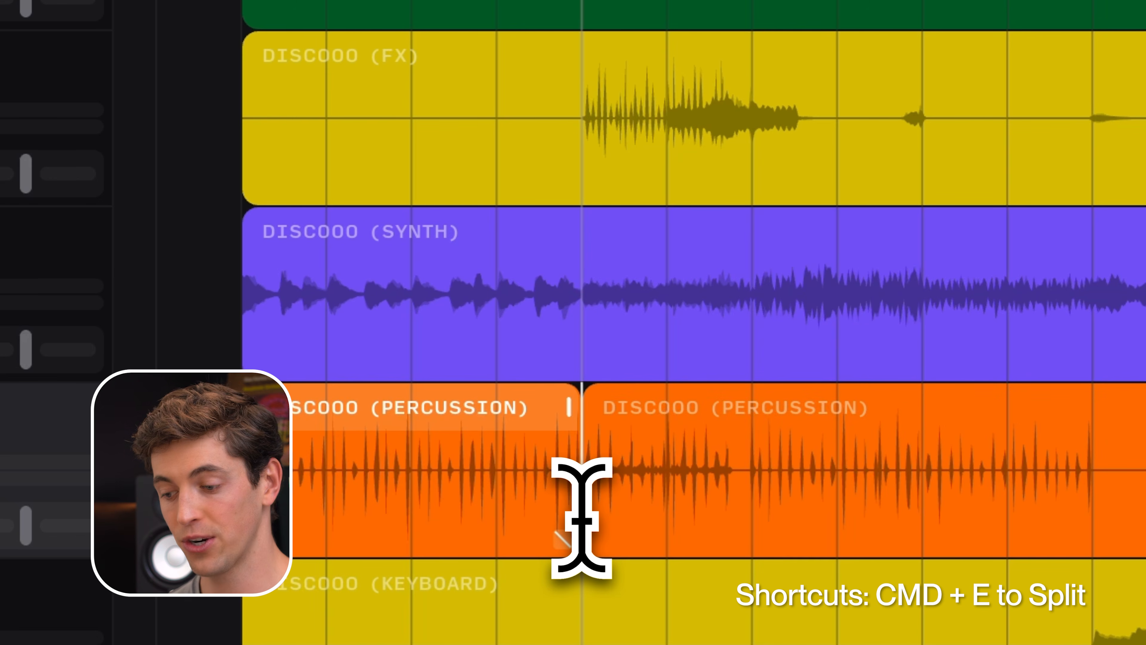
{"action": "left_click", "coordinate": [591, 514]}
{"action": "left_click", "coordinate": [751, 497]}
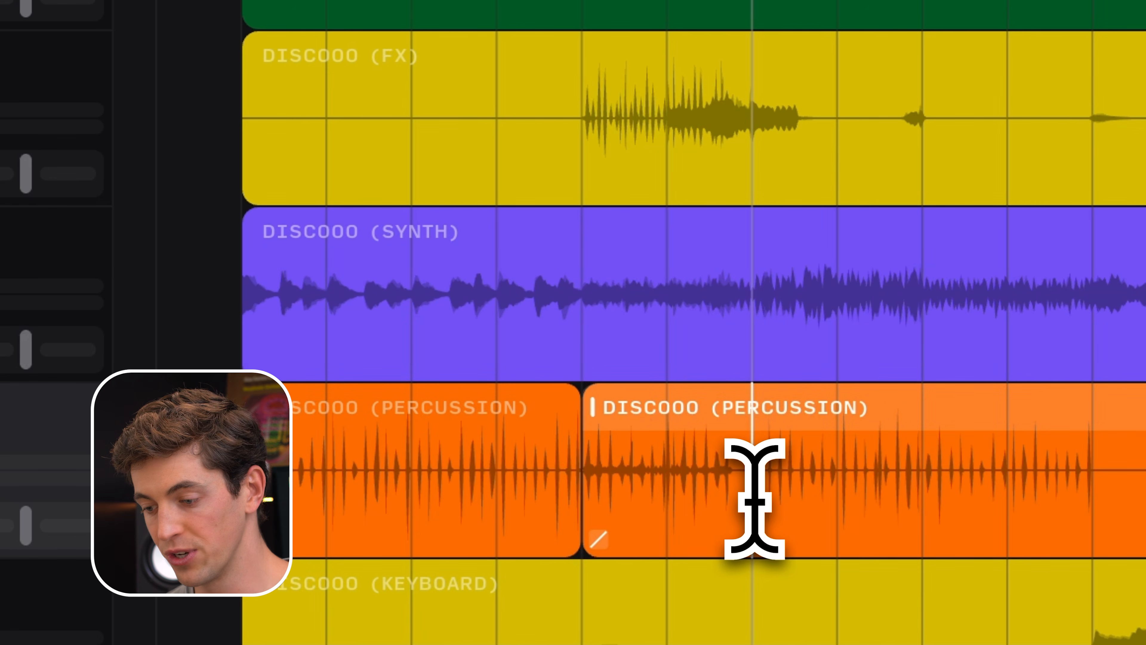
{"action": "key", "text": "super+e"}
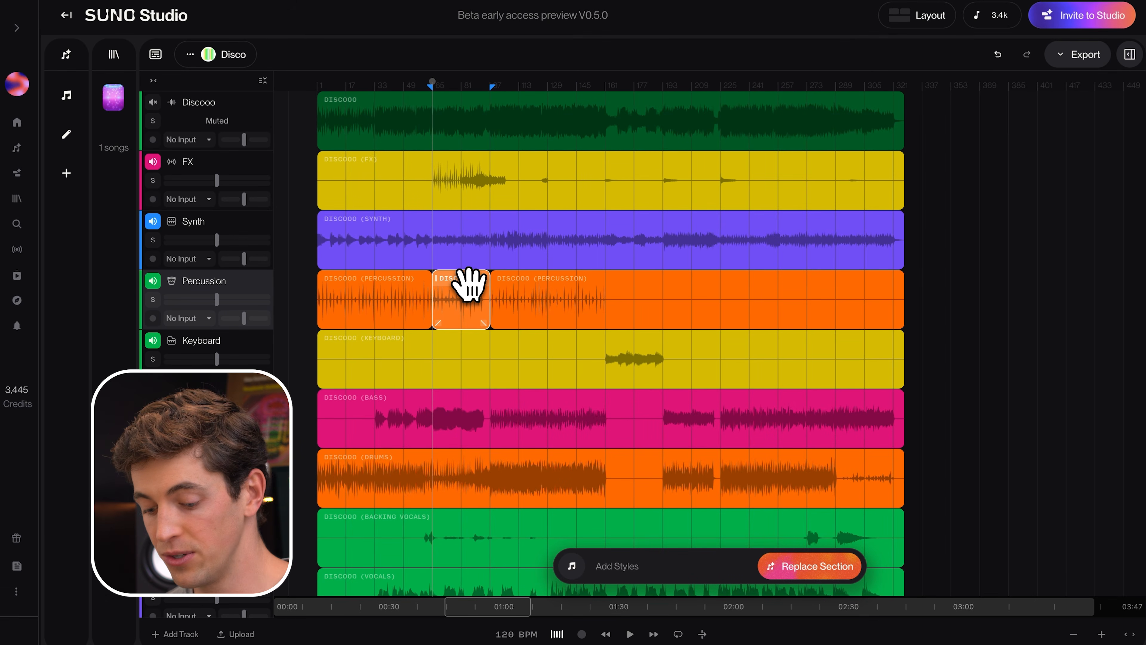
Step: Solo the Percussion track and listen to the isolated section starting at bar 65
{"action": "key", "text": "super+shift+s"}
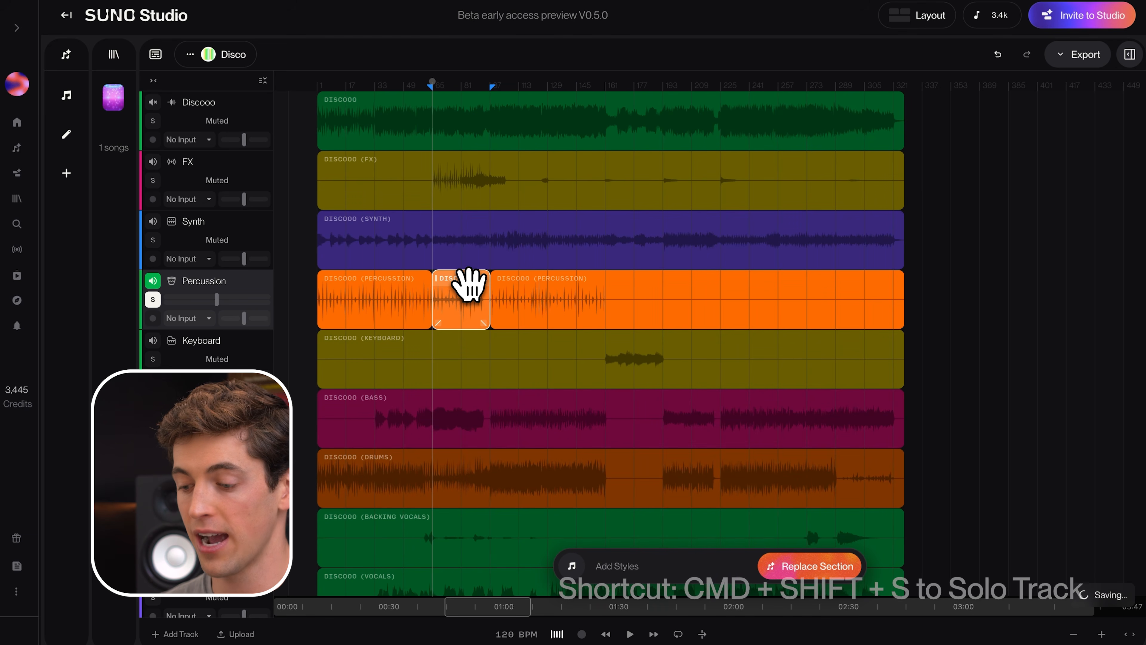
{"action": "key", "text": "space"}
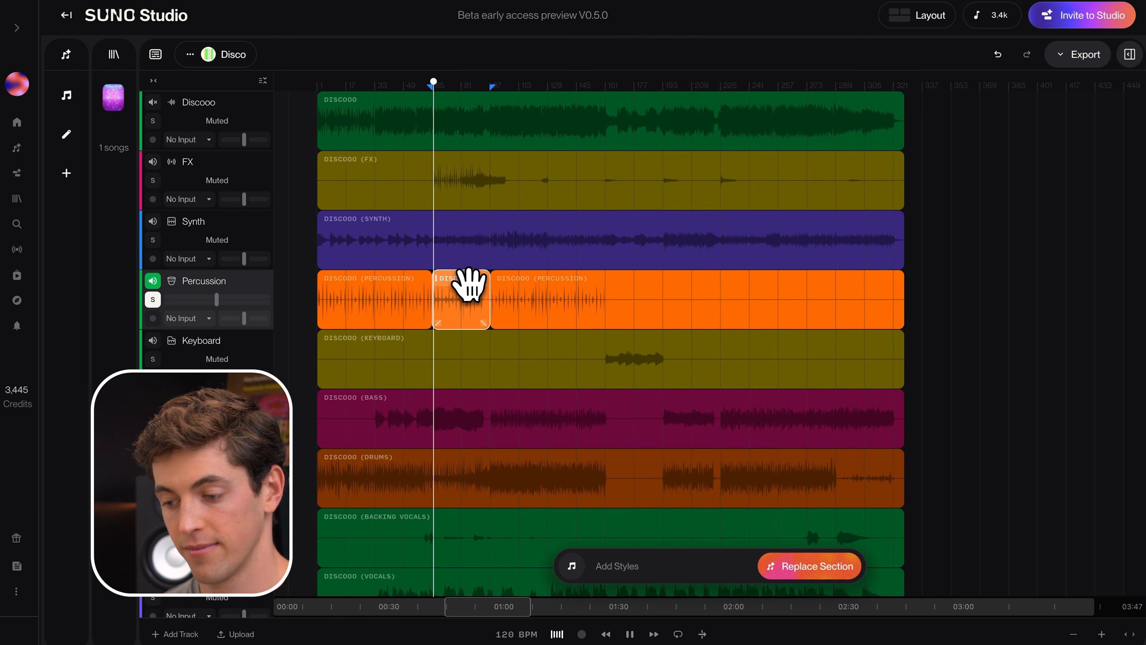
{"action": "key", "text": "space"}
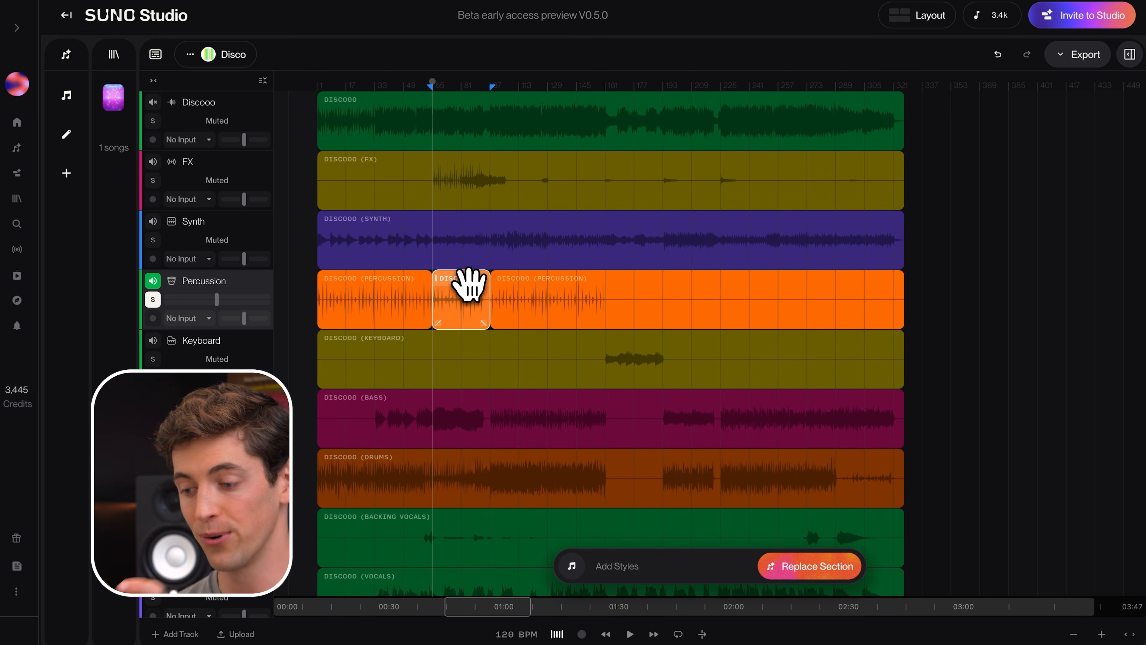
Step: Duplicate the percussion section from bars 65–97 four times in a row, filling the track up to bar 225
{"action": "key", "text": "super+d"}
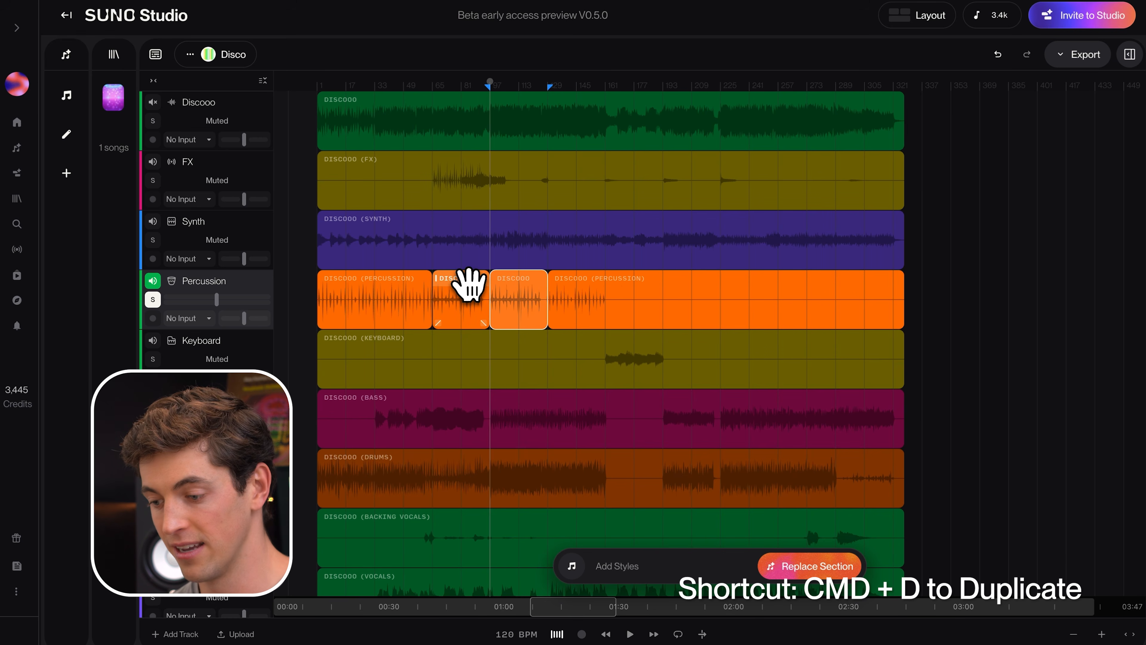
{"action": "key", "text": "super+d"}
{"action": "key", "text": "super+d"}
{"action": "key", "text": "super+d"}
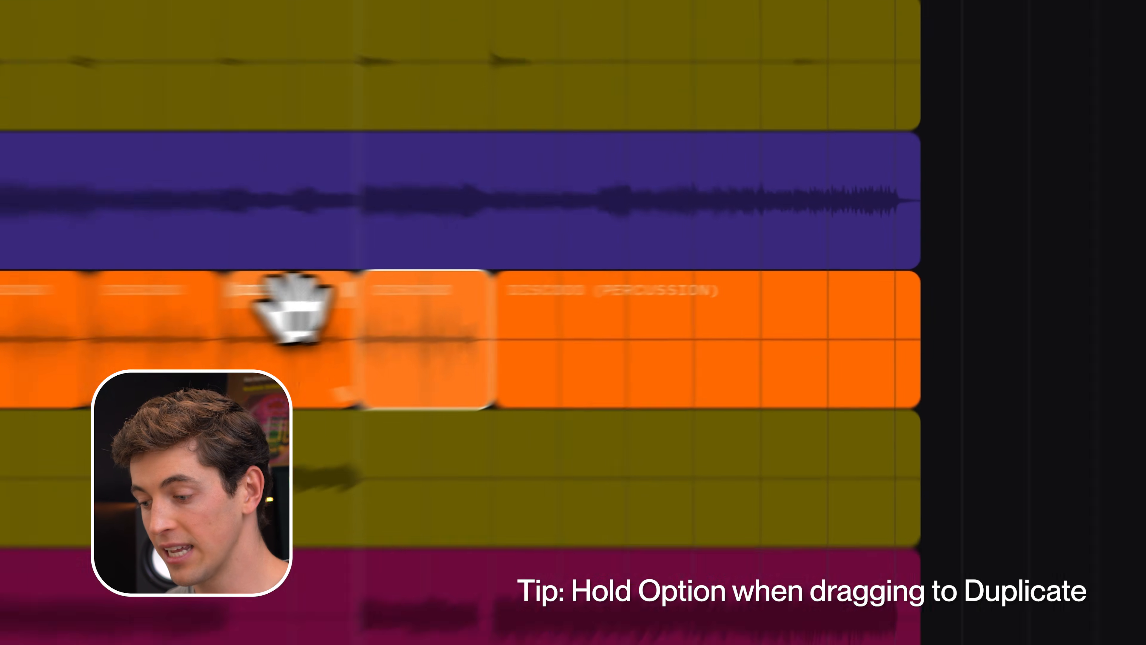
Step: Try moving the duplicated percussion sections to a later point on the Percussion track
{"action": "left_click_drag", "start_coordinate": [638, 286], "coordinate": [881, 278]}
{"action": "left_click_drag", "start_coordinate": [578, 303], "coordinate": [788, 301]}
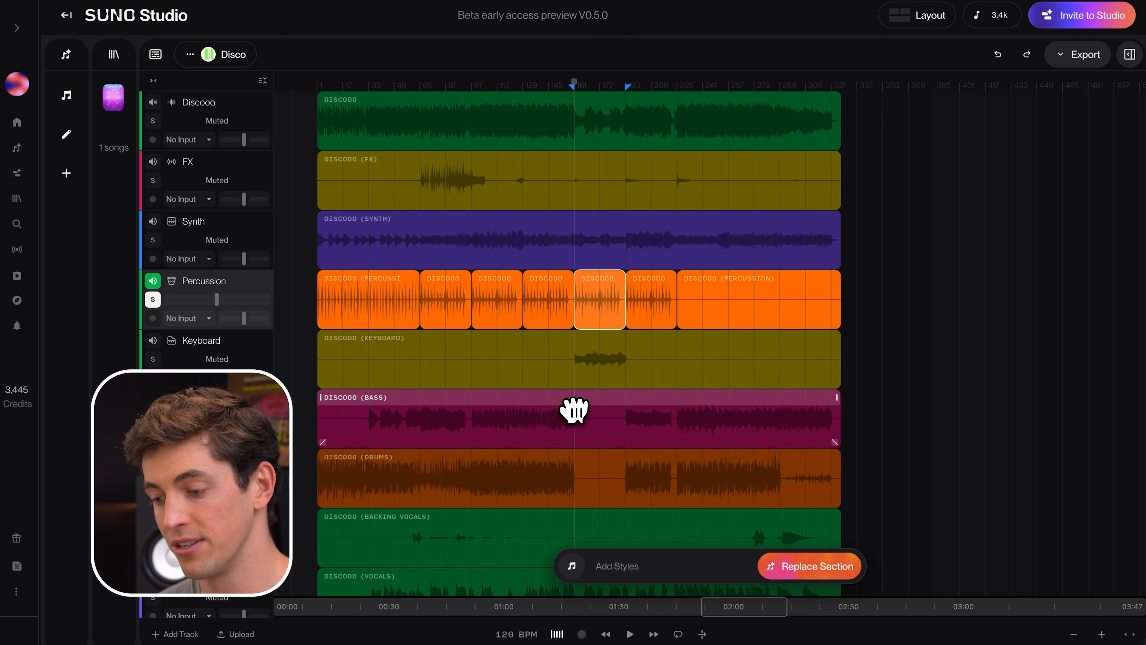
Step: Unsolo the Percussion track and compare playback from bar 161 with percussion muted and unmuted
{"action": "key", "text": "s"}
{"action": "key", "text": "space"}
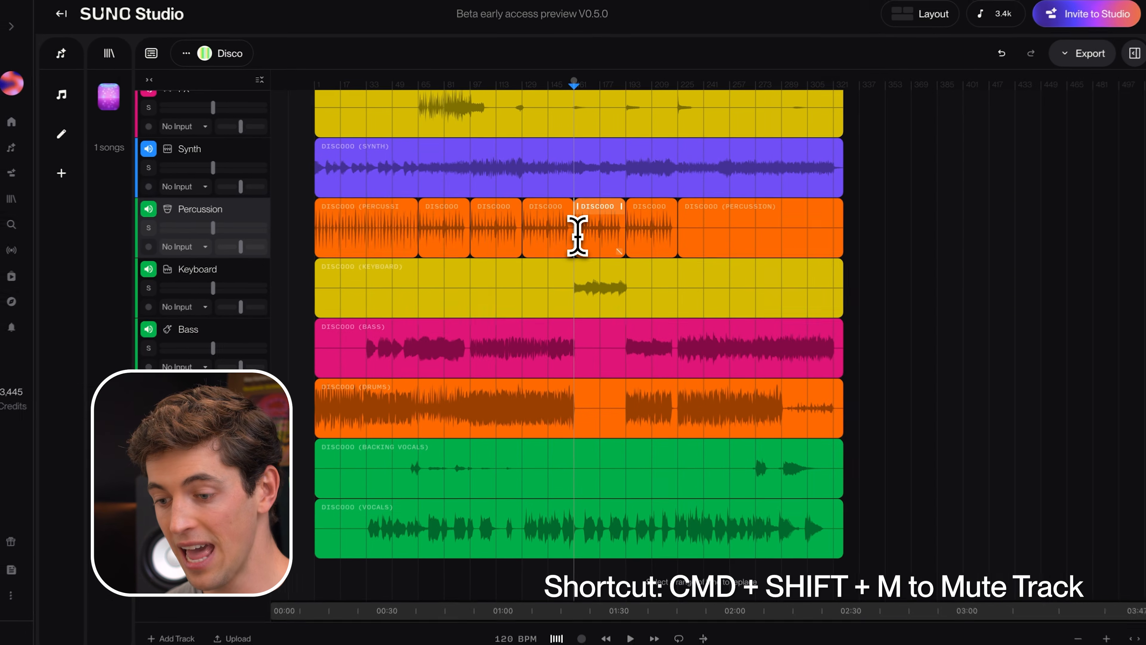
{"action": "key", "text": "super+shift+m"}
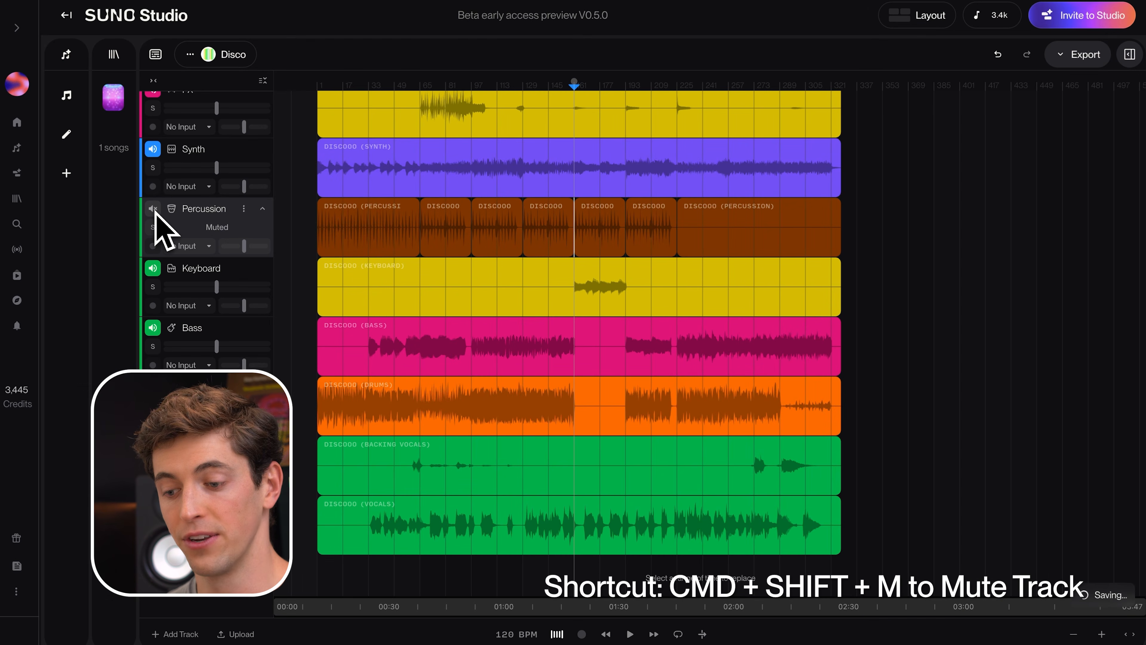
{"action": "left_click", "coordinate": [690, 326]}
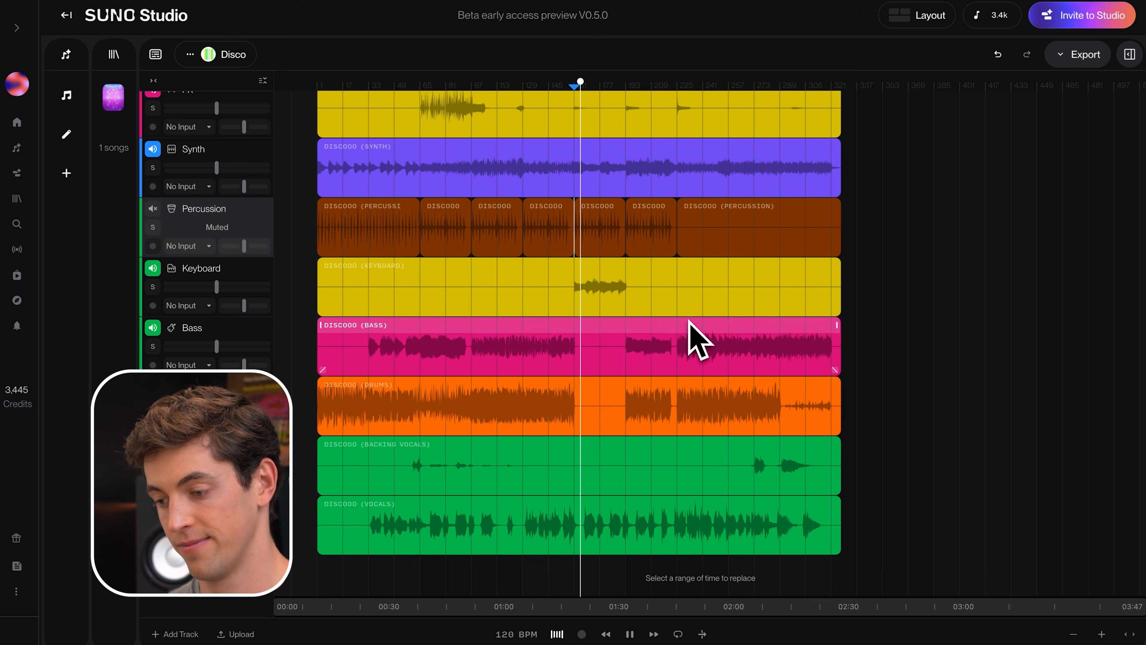
{"action": "key", "text": "super+shift+m"}
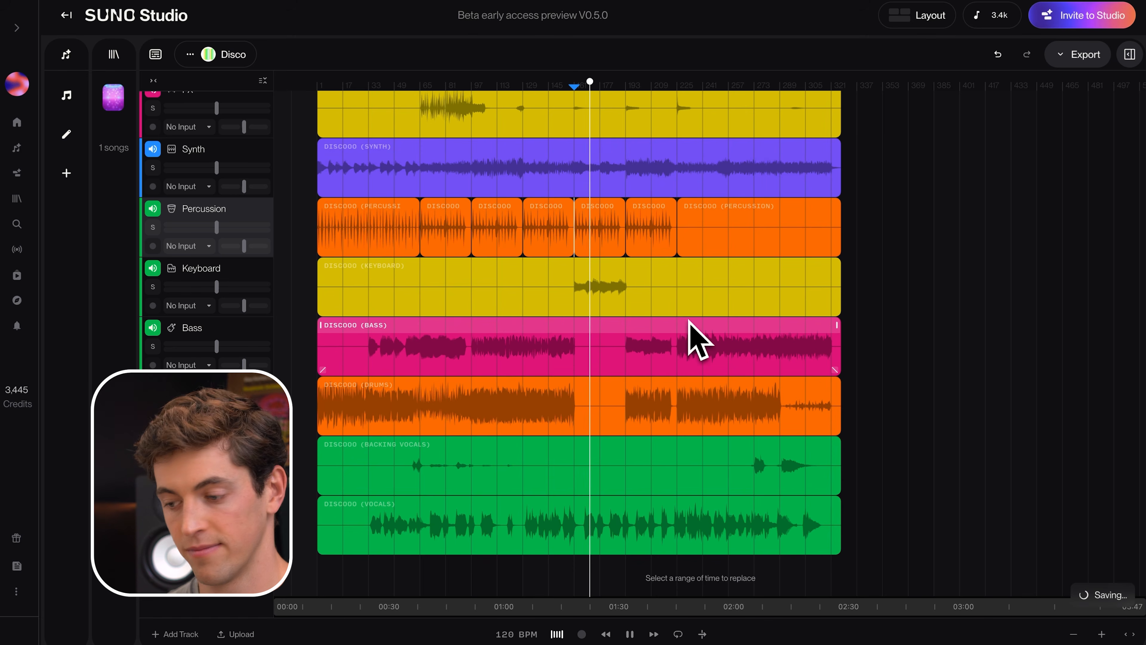
{"action": "key", "text": "space"}
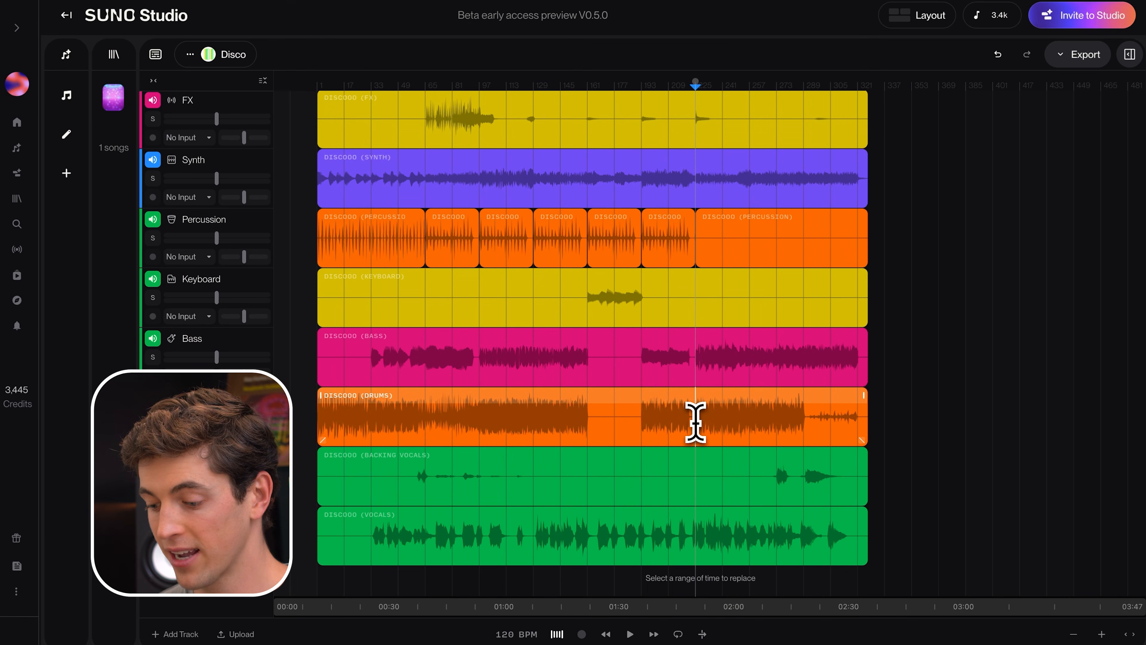
Step: Toggle the metronome and place the playhead at bar 161 on the Percussion track
{"action": "left_click", "coordinate": [557, 634]}
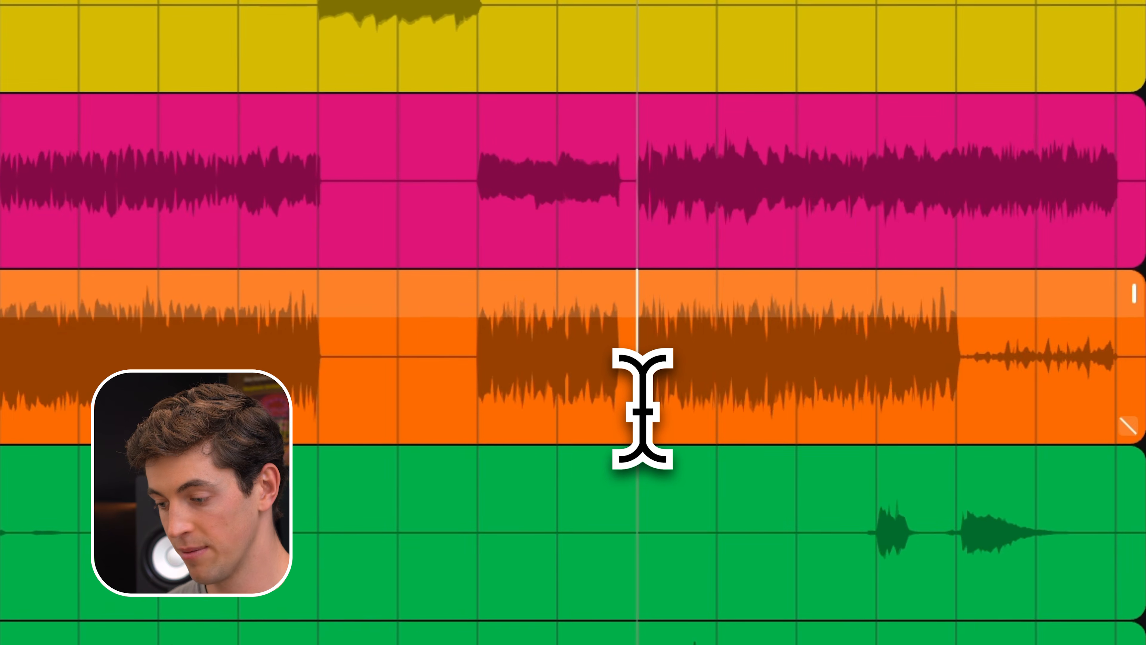
{"action": "scroll", "coordinate": [643, 409], "scroll_direction": "up", "scroll_amount": 4}
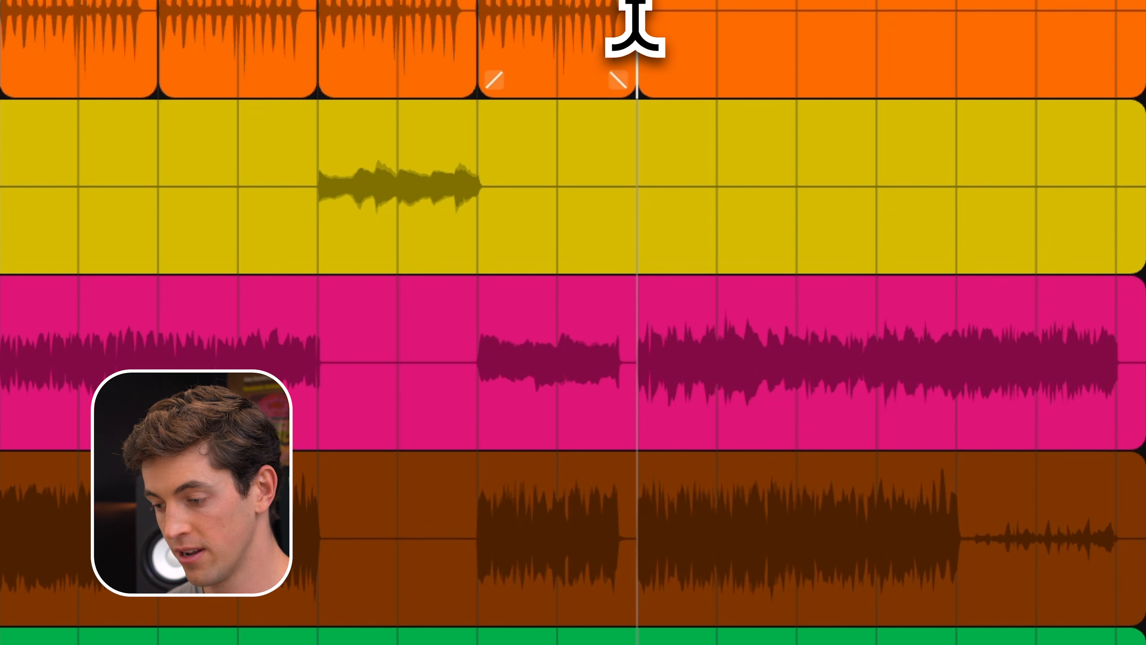
{"action": "left_click", "coordinate": [318, 45]}
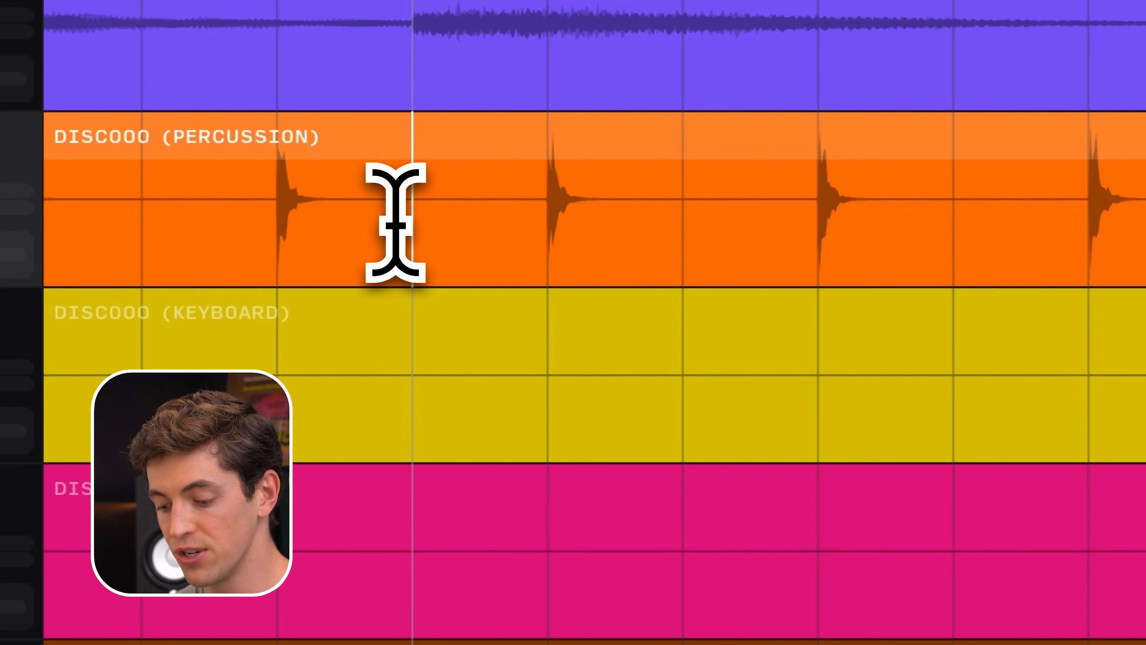
Step: Split the Percussion clip at bar 17 and again further along to isolate a short section of hits
{"action": "key", "text": "super+e"}
{"action": "left_click", "coordinate": [767, 171]}
{"action": "key", "text": "super+e"}
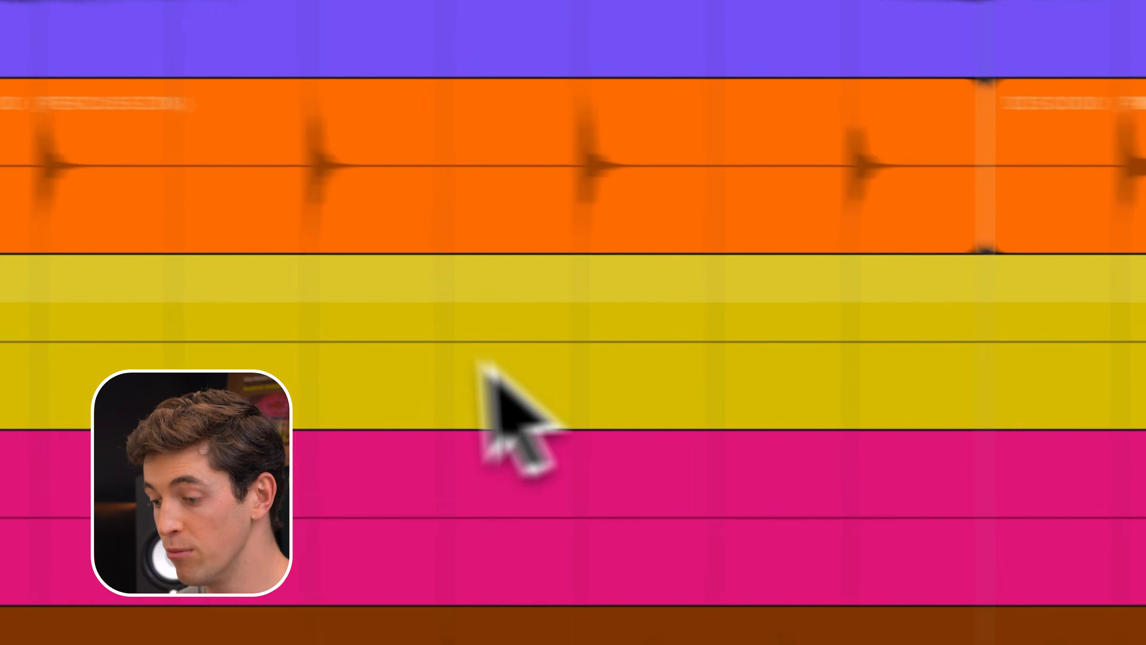
Step: Move the isolated percussion section earlier along the Percussion track
{"action": "left_click_drag", "start_coordinate": [629, 126], "coordinate": [519, 135]}
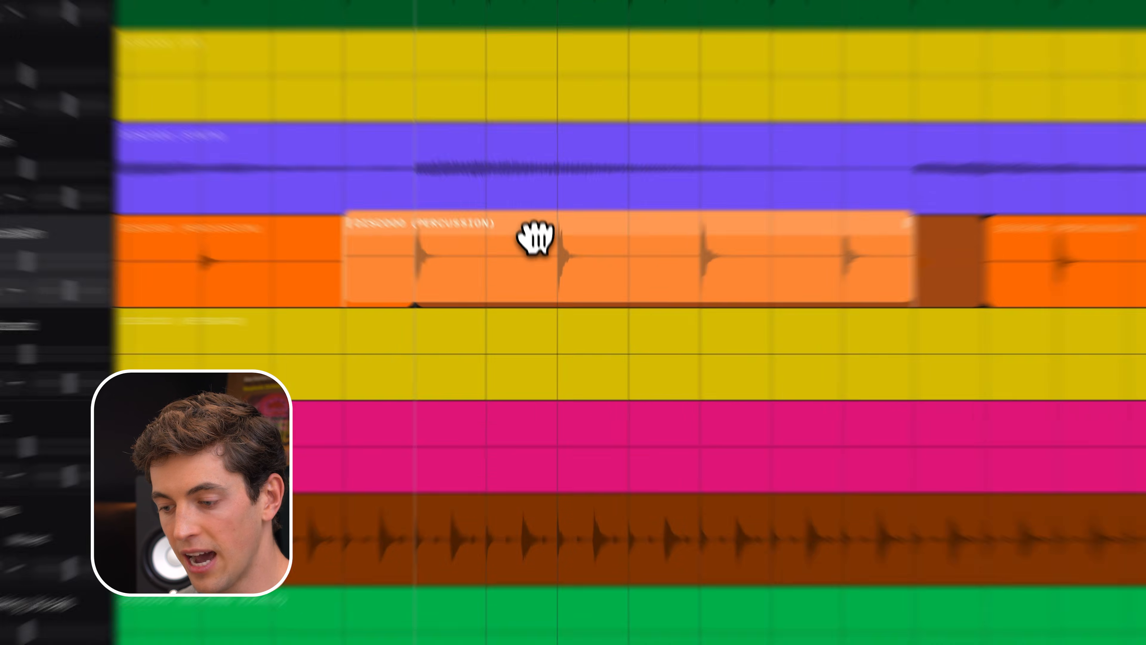
{"action": "left_click_drag", "start_coordinate": [534, 237], "coordinate": [428, 238]}
{"action": "left_click_drag", "start_coordinate": [473, 280], "coordinate": [444, 295]}
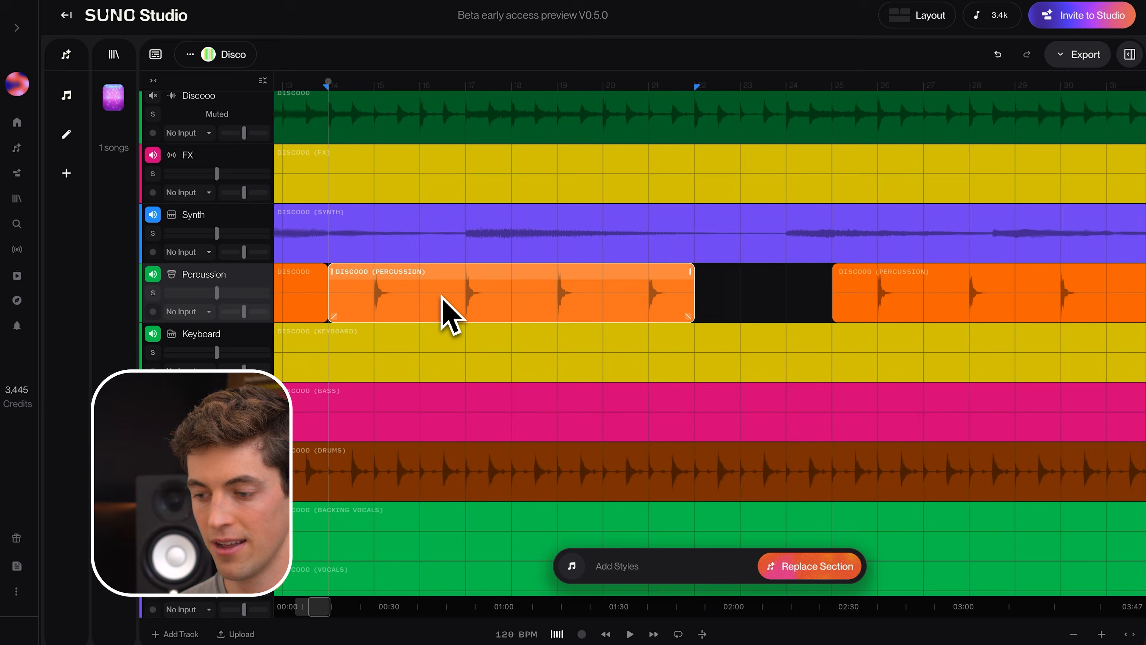
Step: Nudge the percussion section slightly earlier with grid snapping off and listen to the mix from bar 14
{"action": "scroll", "coordinate": [442, 312], "scroll_direction": "up", "scroll_amount": 10}
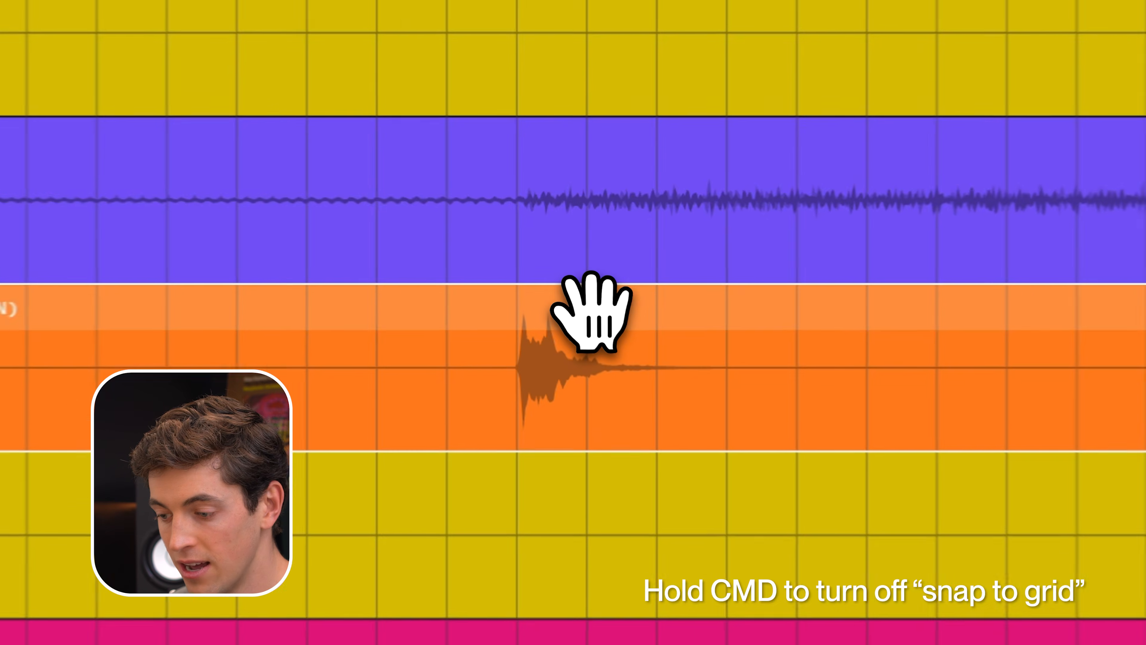
{"action": "left_click_drag", "start_coordinate": [570, 273], "coordinate": [566, 274]}
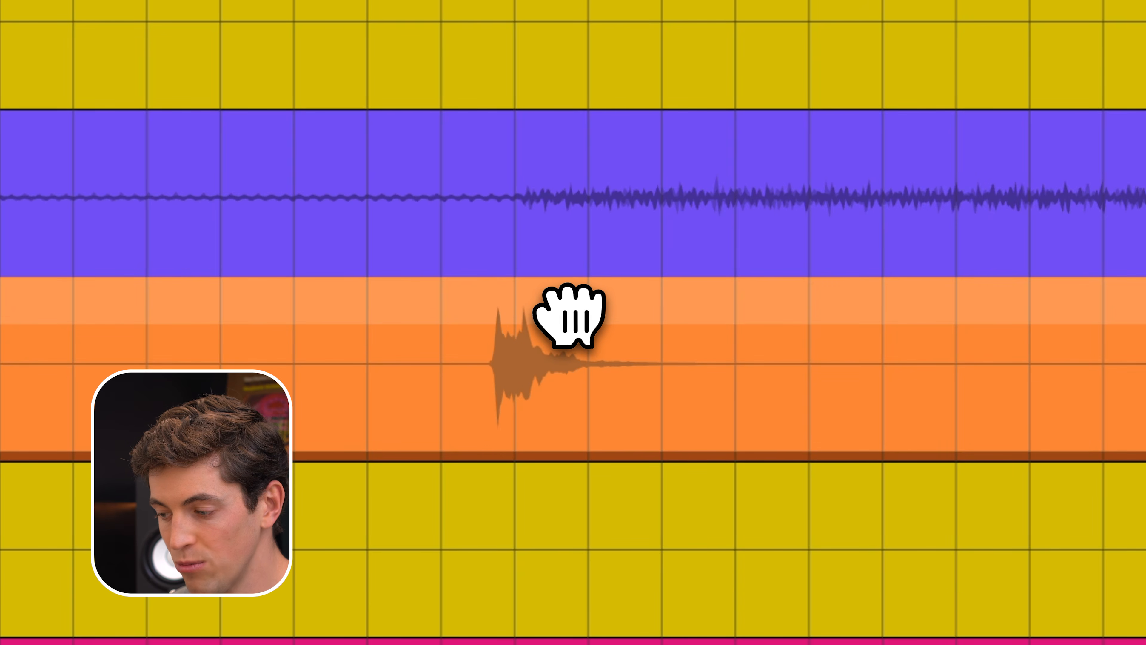
{"action": "left_click_drag", "start_coordinate": [565, 316], "coordinate": [564, 315]}
{"action": "scroll", "coordinate": [564, 316], "scroll_direction": "down", "scroll_amount": 5}
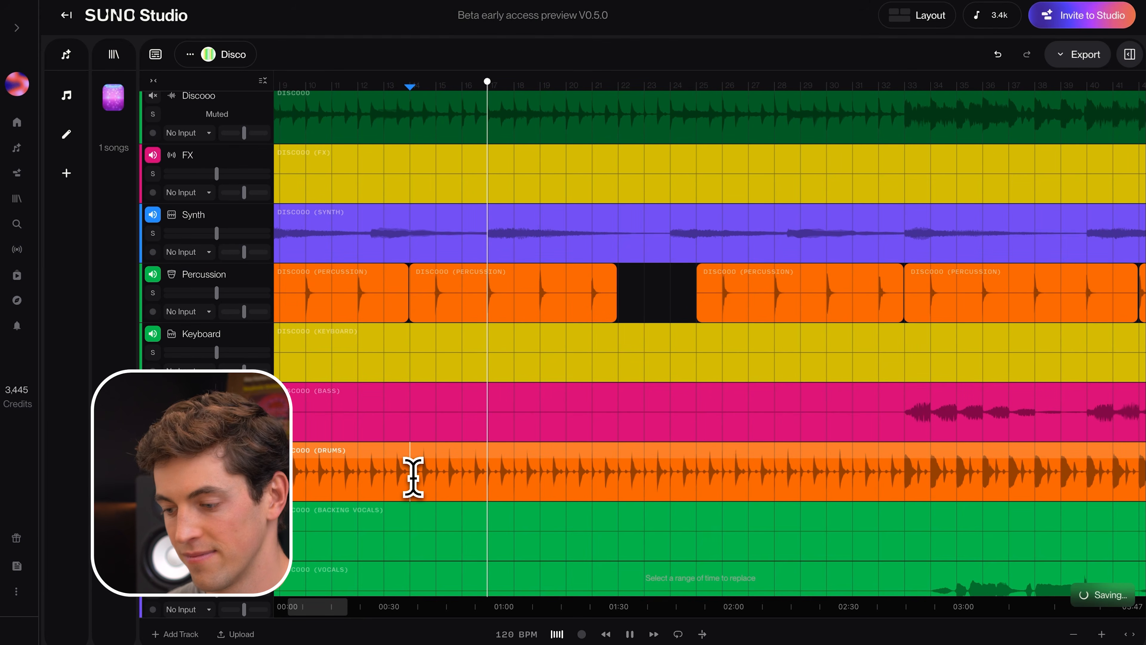
{"action": "key", "text": "space"}
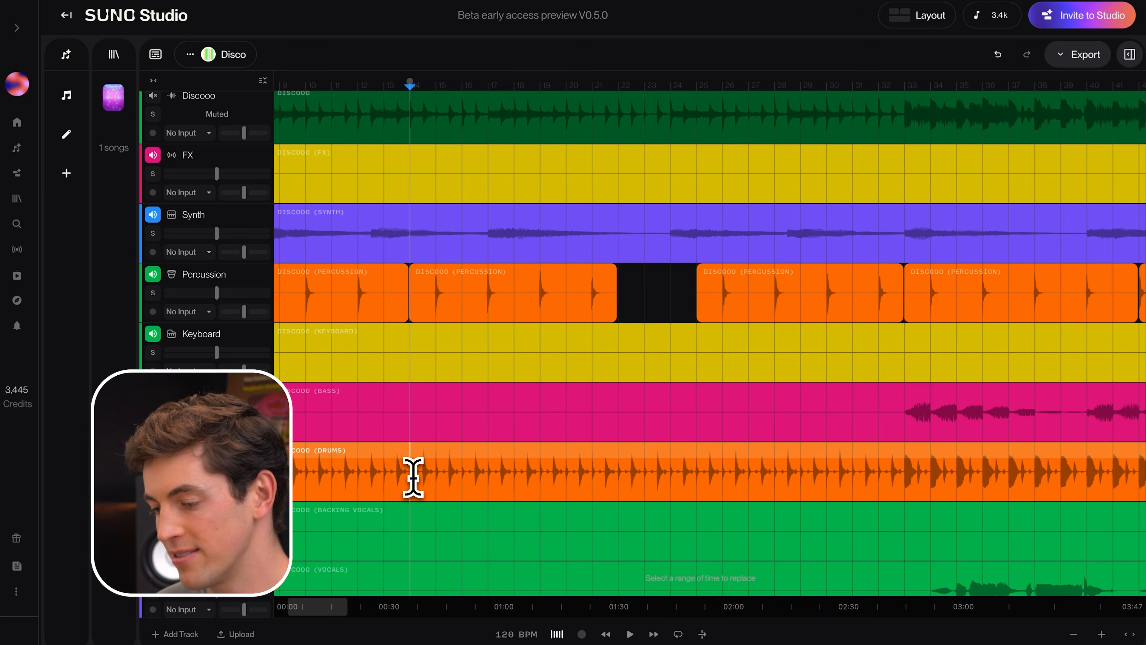